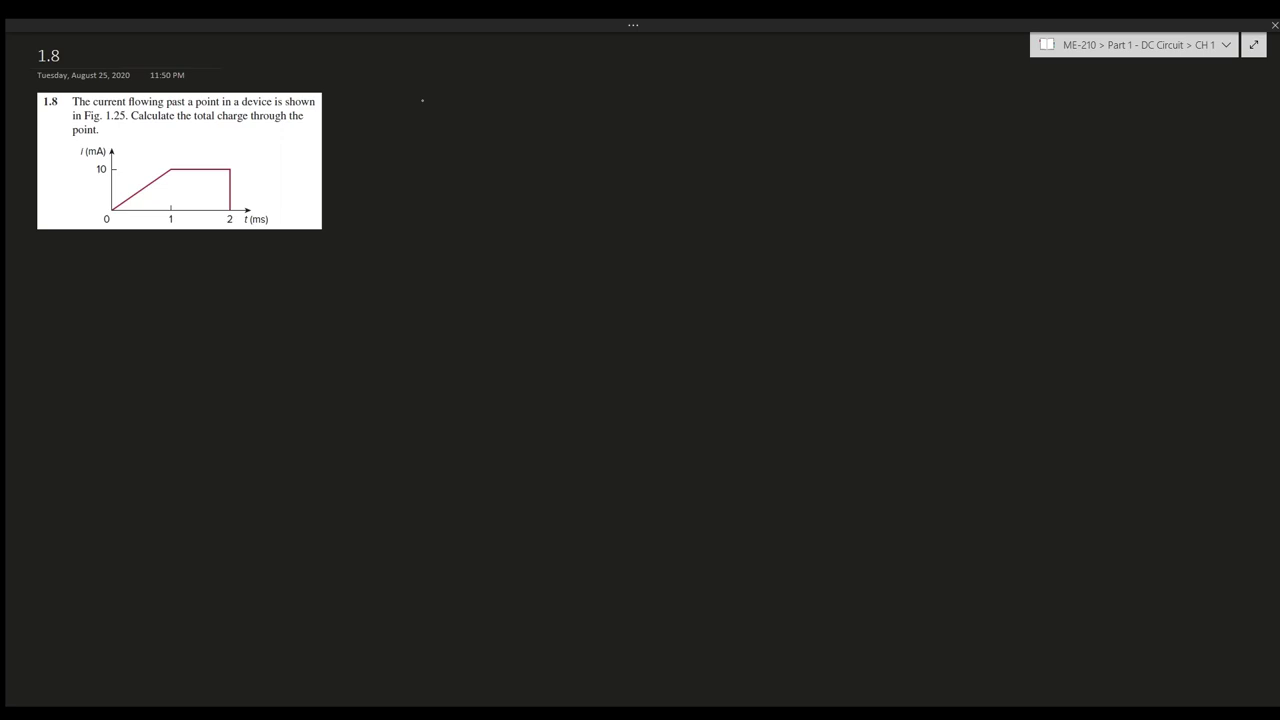
Step: Handwrite i(t) = dq(t)/dt beside the problem, with Q = ∫ i(t) dt beneath it
mouse_move(426, 104)
left_mouse_down()
mouse_move(430, 118)
mouse_move(542, 101)
left_mouse_up()
mouse_move(496, 89)
left_mouse_down()
mouse_move(534, 96)
mouse_move(517, 124)
mouse_move(531, 127)
left_mouse_up()
left_click(502, 114)
left_click_drag(518, 117, 531, 116)
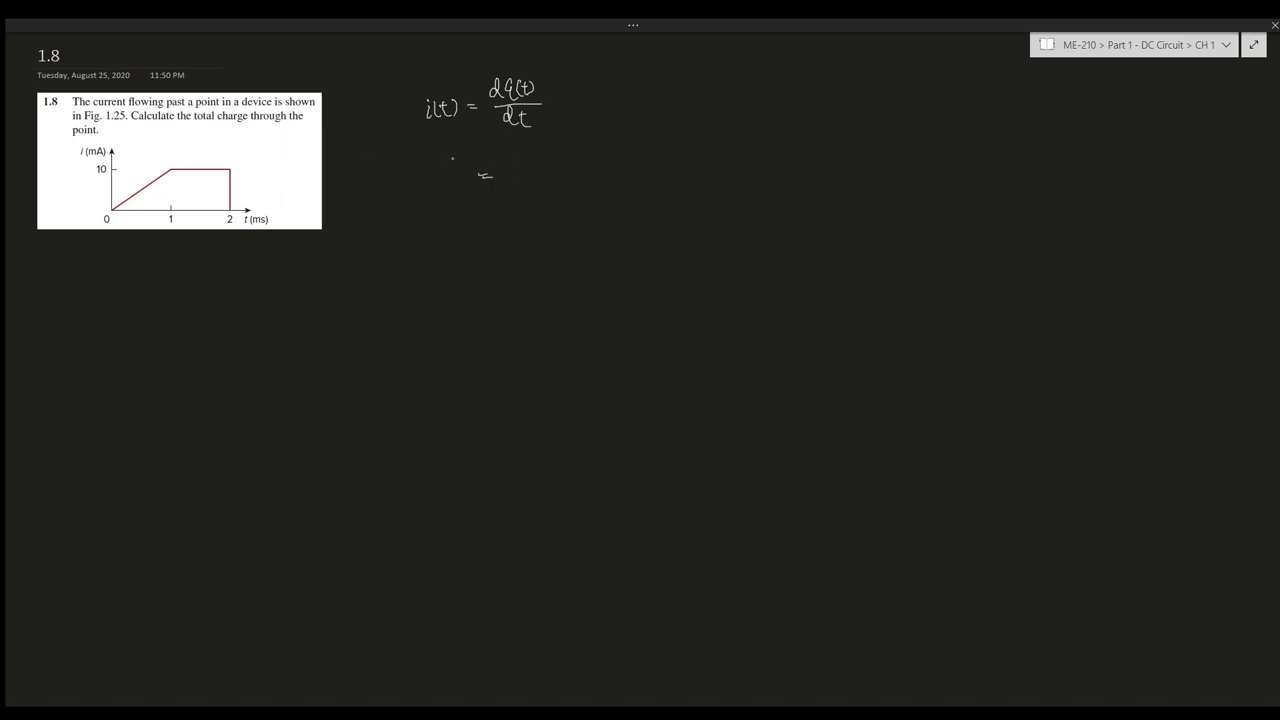
mouse_move(452, 158)
left_mouse_down()
mouse_move(511, 192)
mouse_move(580, 164)
mouse_move(596, 178)
left_mouse_up()
Step: Underbrace the integral, sketch a shaded area under a curve between a and b, and draw the triangle-plus-rectangle trapezoid
left_click_drag(509, 196, 593, 196)
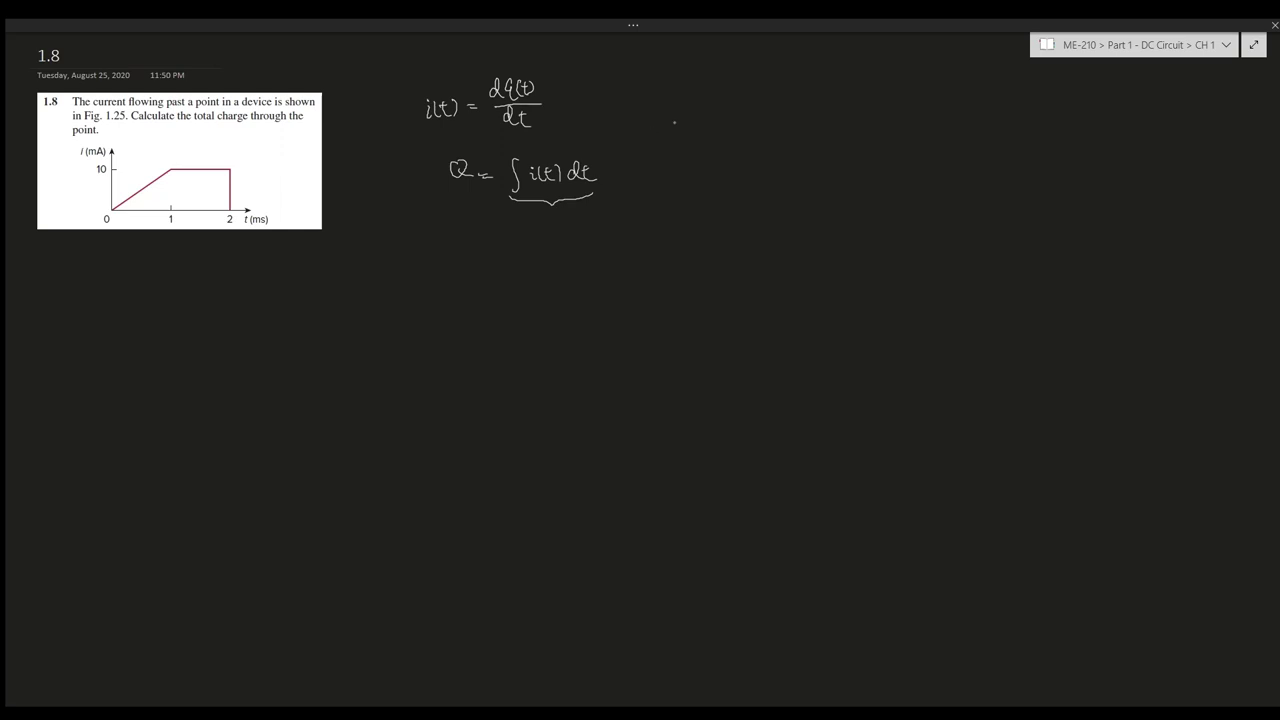
mouse_move(658, 89)
left_mouse_down()
mouse_move(661, 143)
mouse_move(733, 133)
left_mouse_up()
mouse_move(659, 116)
left_mouse_down()
mouse_move(731, 106)
mouse_move(670, 135)
mouse_move(716, 135)
mouse_move(684, 149)
mouse_move(721, 146)
mouse_move(687, 109)
mouse_move(715, 116)
left_mouse_up()
mouse_move(406, 237)
left_mouse_down()
mouse_move(409, 260)
mouse_move(381, 266)
mouse_move(442, 262)
mouse_move(409, 263)
left_mouse_up()
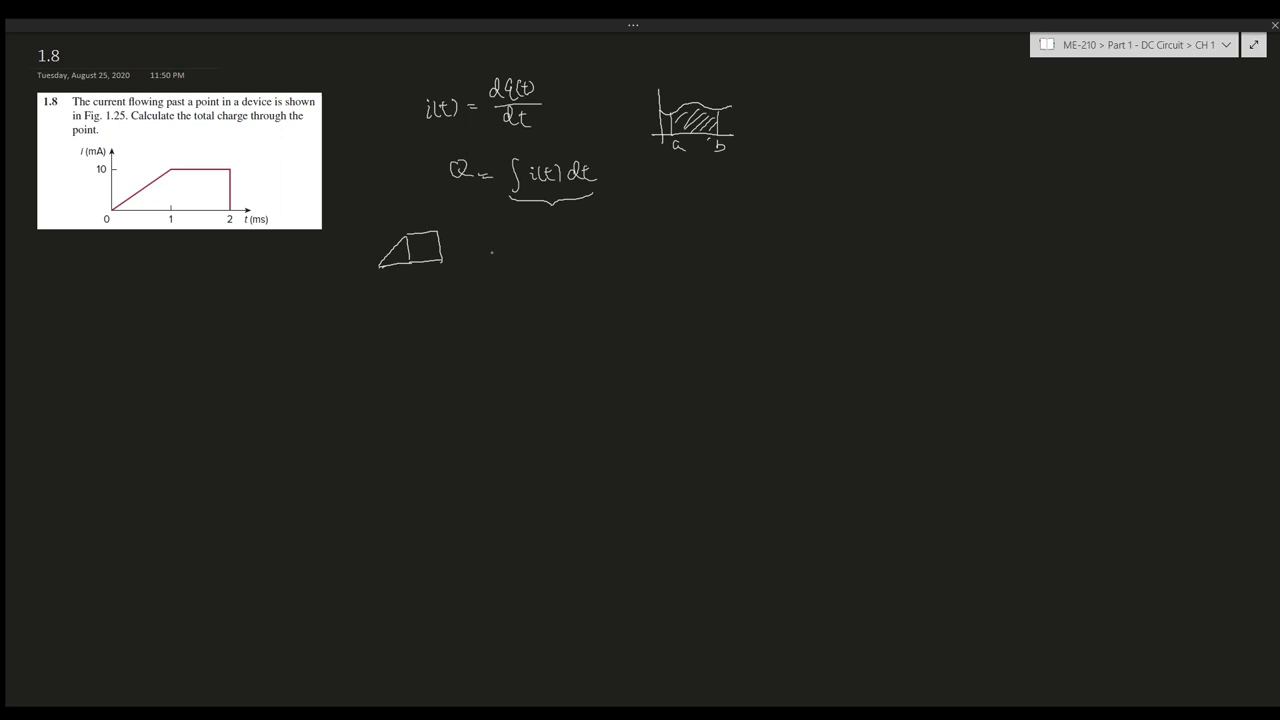
Step: Write the triangle's area term ½·10mA·1ms beside the trapezoid
left_click_drag(496, 246, 496, 257)
left_click_drag(503, 247, 539, 257)
mouse_move(562, 244)
left_mouse_down()
mouse_move(568, 258)
mouse_move(625, 262)
left_mouse_up()
left_click_drag(468, 238, 469, 247)
left_click_drag(463, 251, 485, 266)
Step: Add the rectangle's area term + 10mA·1ms
left_click_drag(645, 245, 646, 257)
left_click_drag(655, 247, 681, 256)
mouse_move(682, 257)
left_mouse_down()
mouse_move(688, 243)
mouse_move(695, 257)
left_mouse_up()
left_click_drag(684, 252, 693, 252)
left_click(704, 252)
mouse_move(724, 243)
left_mouse_down()
mouse_move(725, 261)
mouse_move(746, 258)
left_mouse_up()
left_click_drag(752, 252, 756, 259)
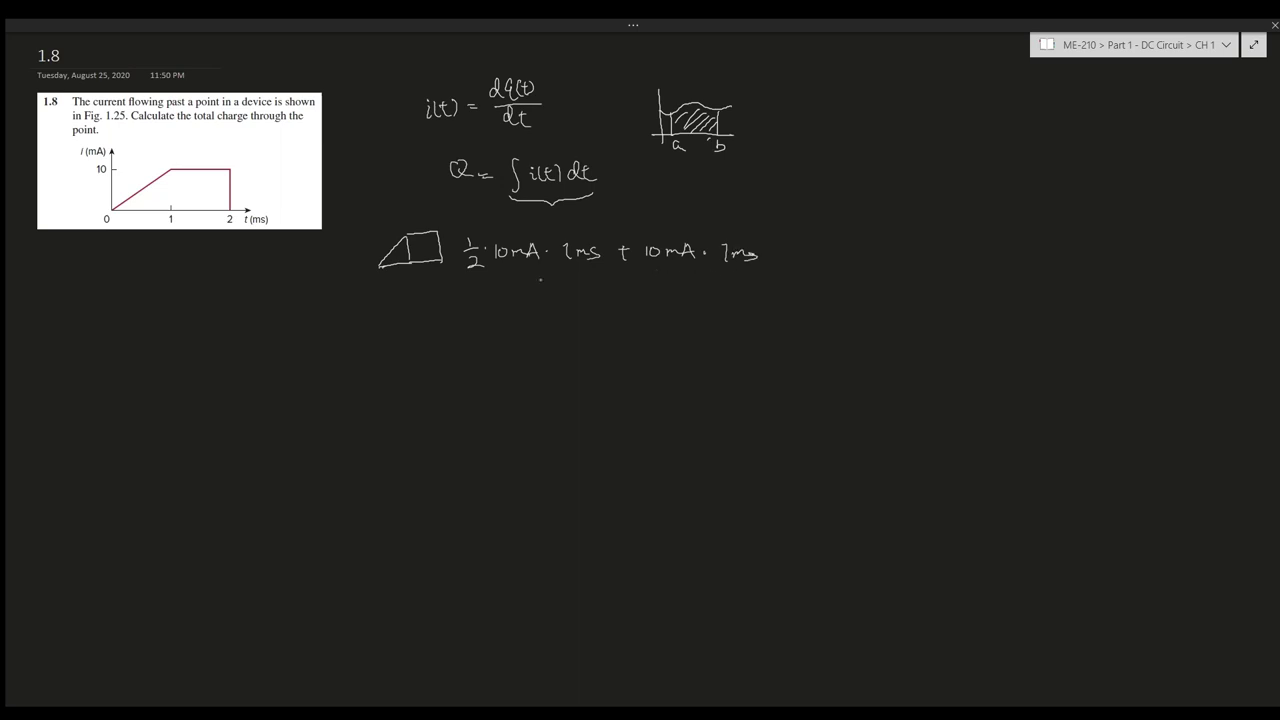
Step: Start the result line '= 5' below and underline the mA units for conversion
left_click_drag(443, 307, 453, 307)
left_click_drag(443, 312, 454, 312)
left_click_drag(487, 301, 485, 316)
left_click_drag(488, 300, 498, 300)
left_click_drag(511, 259, 601, 264)
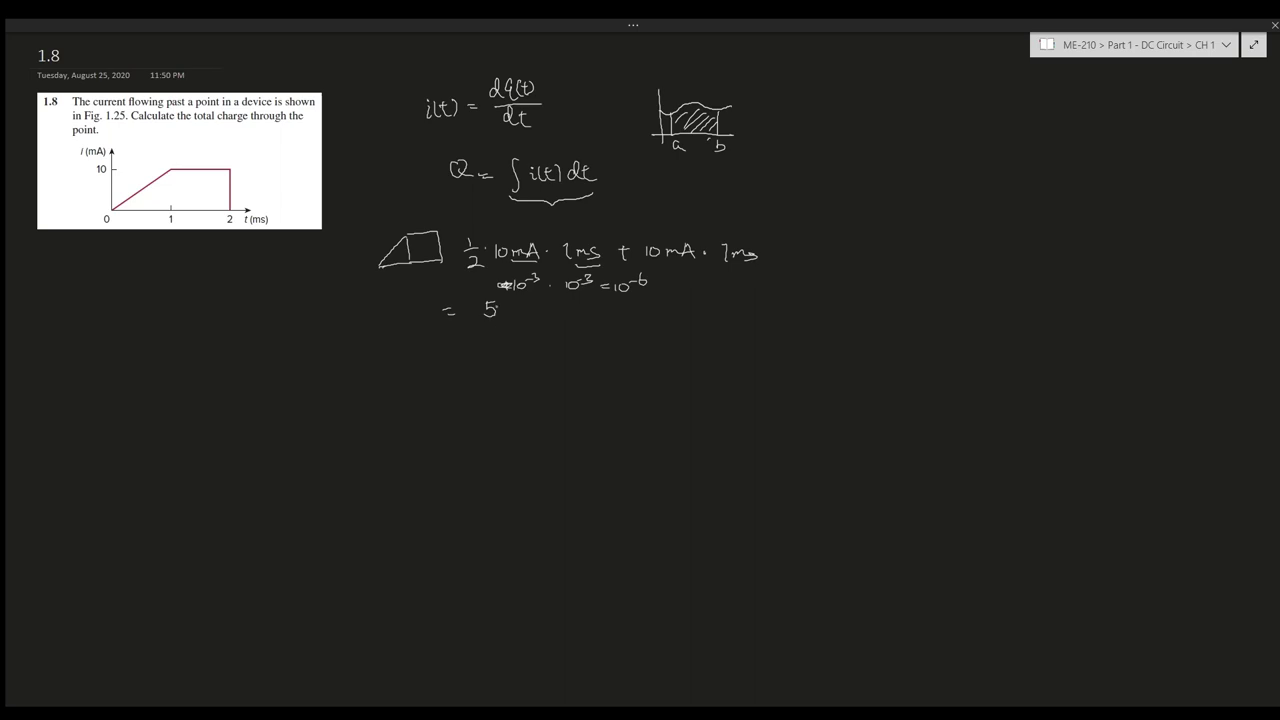
Step: Complete the result line as 5µC + 10µC, erasing a stray A
left_click_drag(502, 304, 514, 306)
left_click_drag(519, 305, 519, 313)
left_click_drag(524, 309, 533, 309)
left_click(520, 310)
mouse_move(531, 305)
left_mouse_down()
mouse_move(530, 316)
mouse_move(553, 310)
left_mouse_up()
left_click_drag(547, 304, 547, 318)
left_click_drag(580, 303, 578, 305)
left_click_drag(587, 306, 618, 320)
Step: Write the total = 15µC and double-underline it
left_click(513, 363)
mouse_move(497, 355)
left_mouse_down()
mouse_move(485, 369)
mouse_move(501, 374)
mouse_move(515, 357)
mouse_move(533, 367)
left_mouse_up()
left_click_drag(452, 384, 522, 381)
left_click_drag(458, 392, 527, 388)
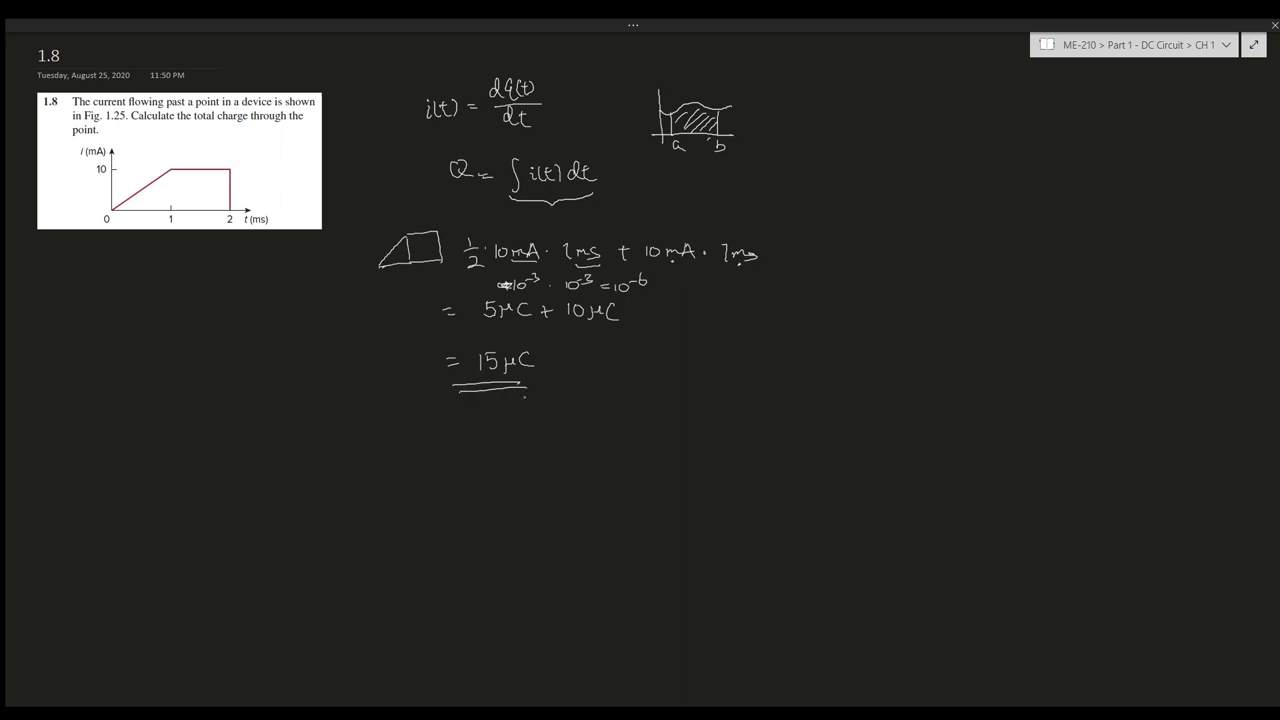